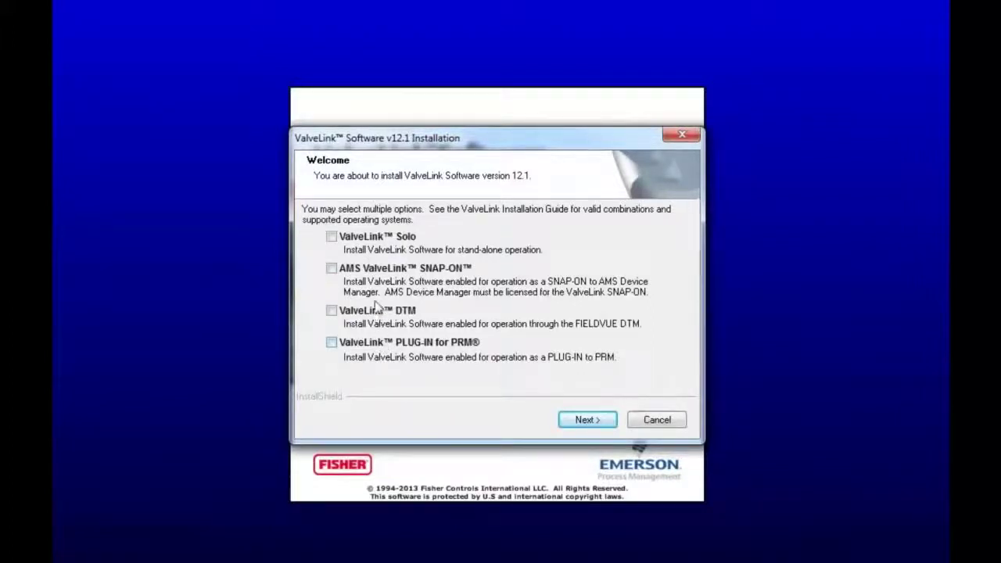
# Step: Select ValveLink Solo, accept the license, and keep the C:\Program Files (x86)\ValveLink destination
pyautogui.click(331, 236)
pyautogui.click(585, 420)
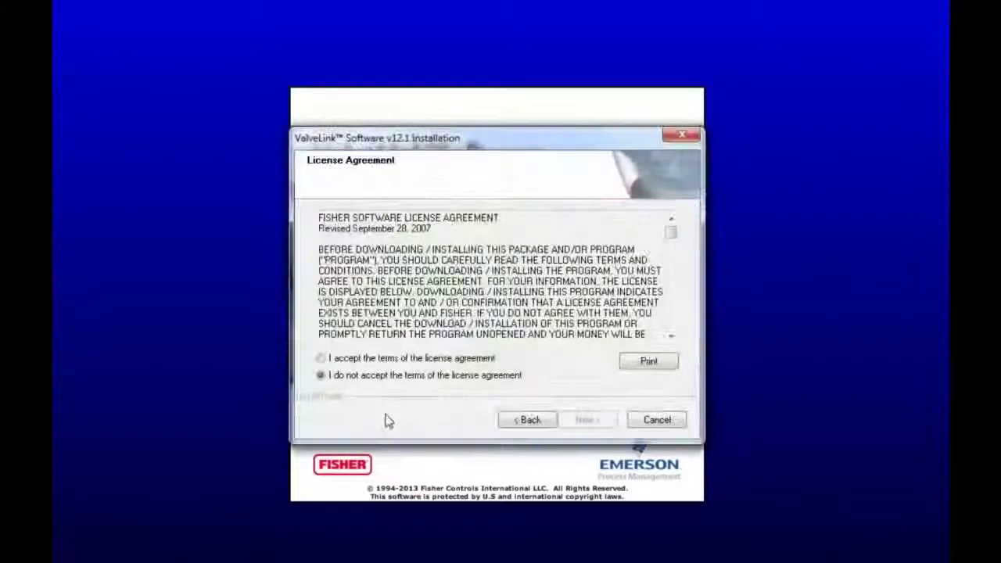
pyautogui.click(384, 358)
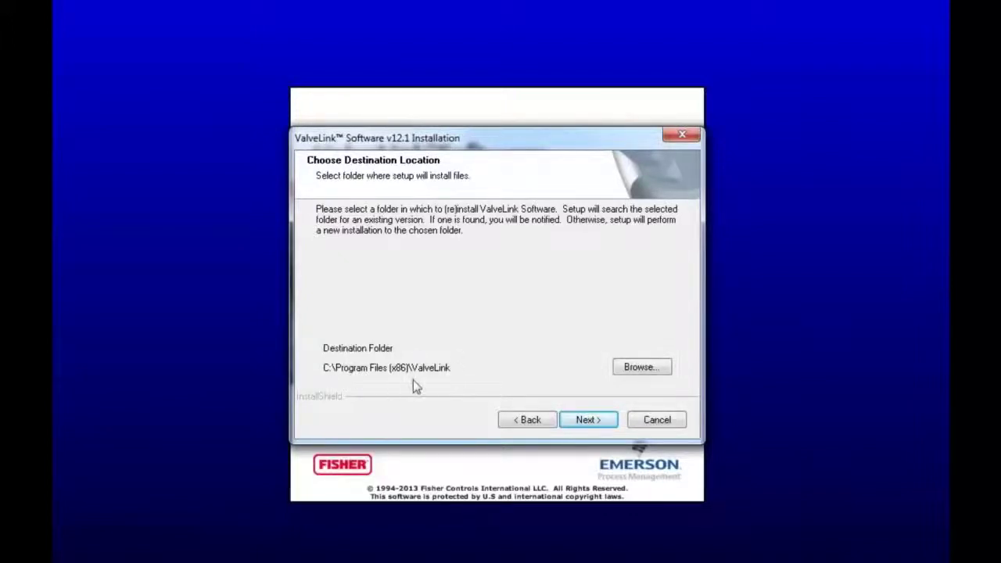
pyautogui.click(591, 426)
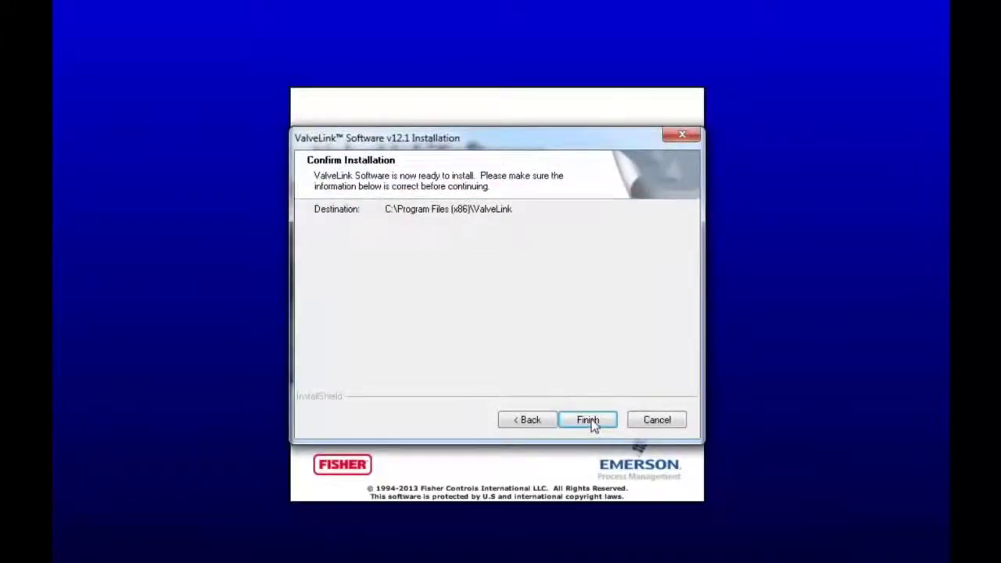
pyautogui.click(591, 419)
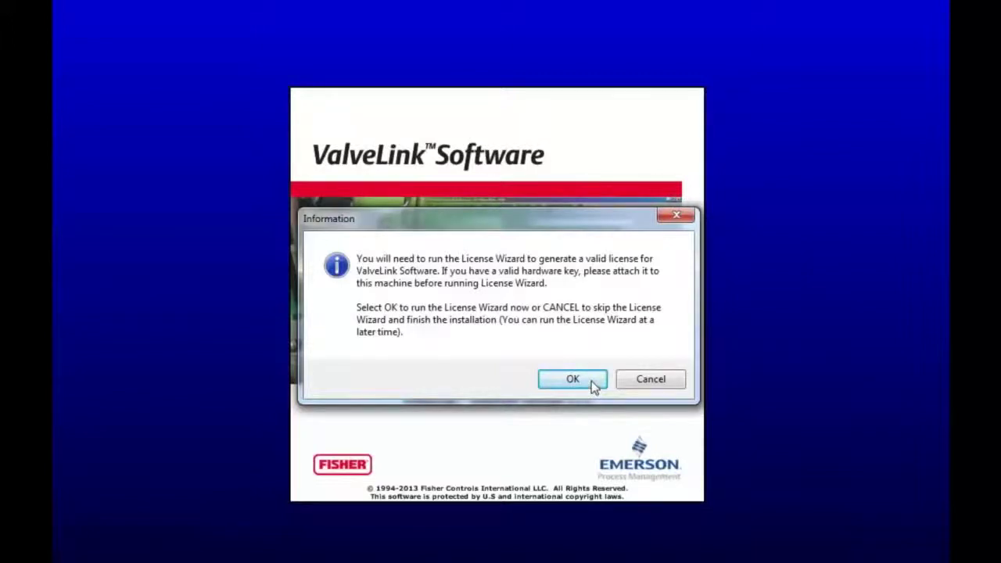
# Step: Run the License Wizard, agree to the listed features, enter the registration user, and generate the license
pyautogui.click(592, 381)
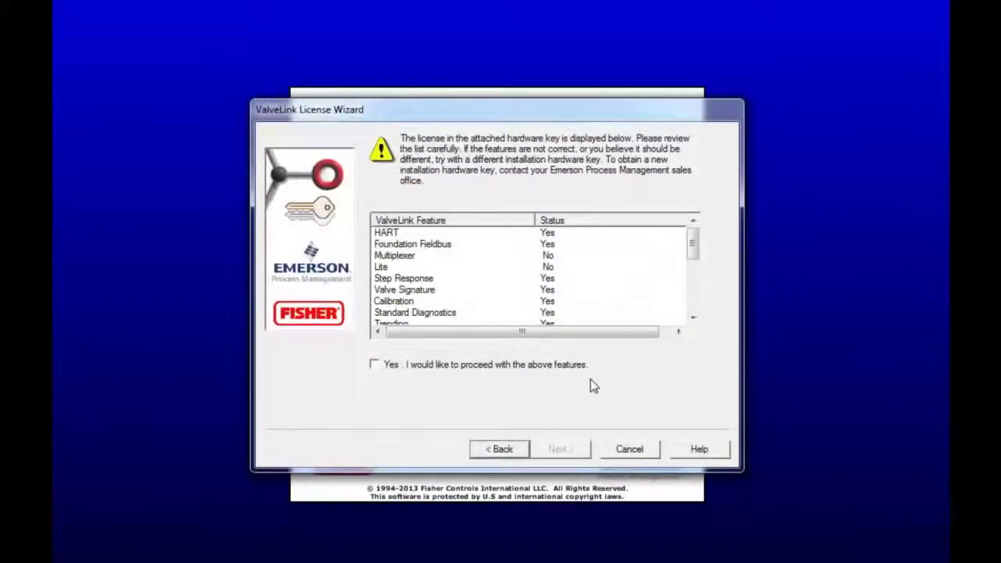
pyautogui.moveTo(693, 247); pyautogui.dragTo(696, 312)
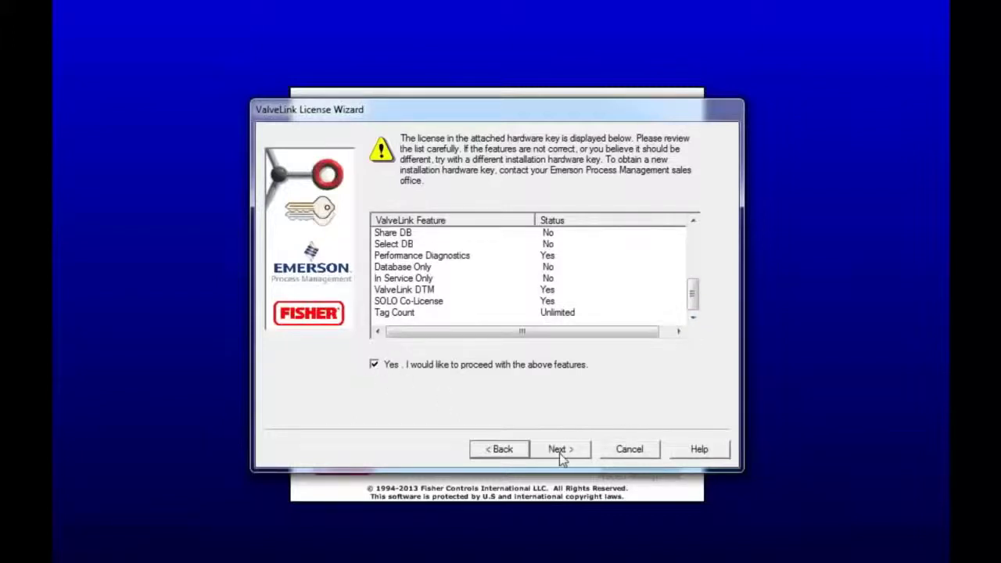
pyautogui.click(560, 452)
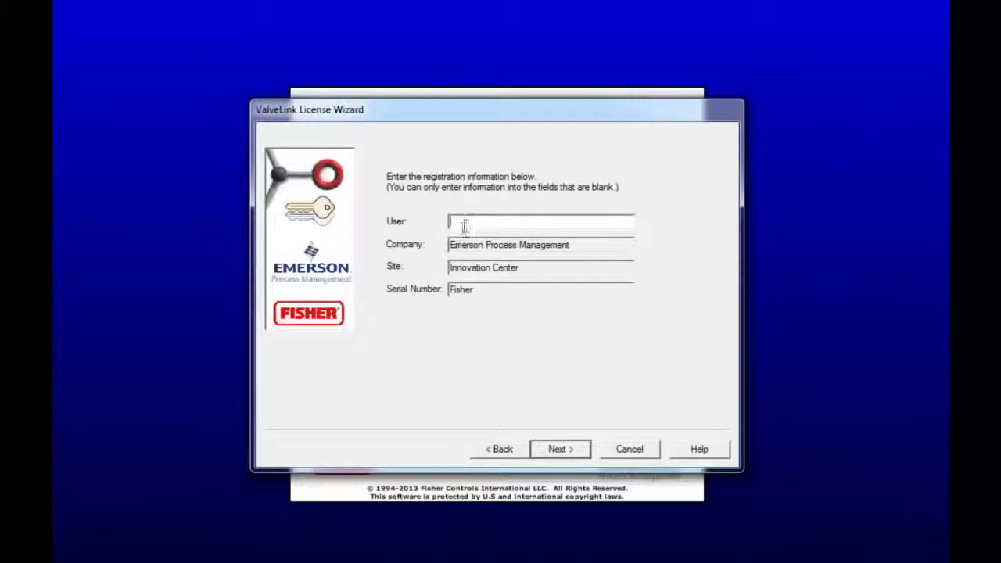
pyautogui.write('Sarah')
pyautogui.click(562, 450)
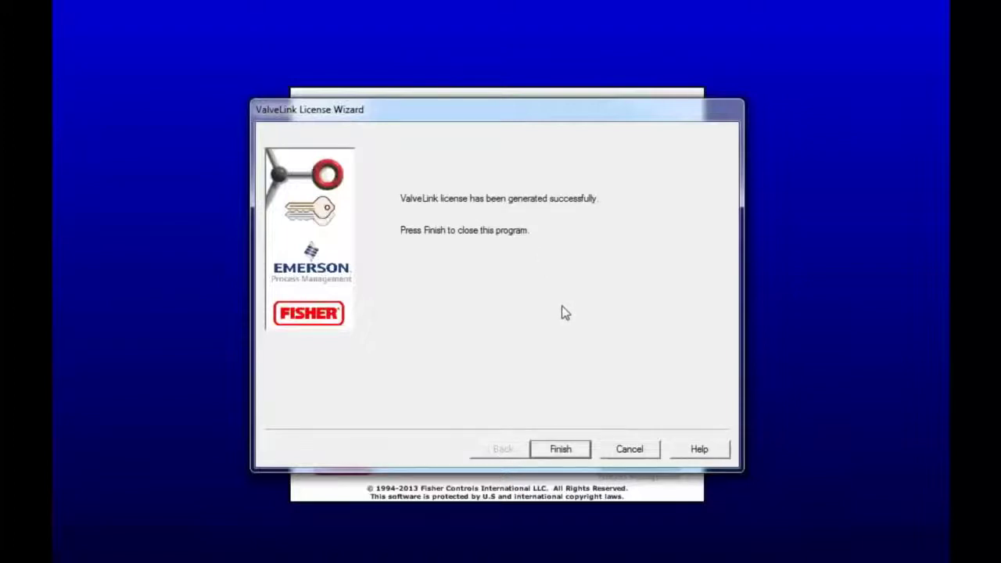
pyautogui.click(569, 449)
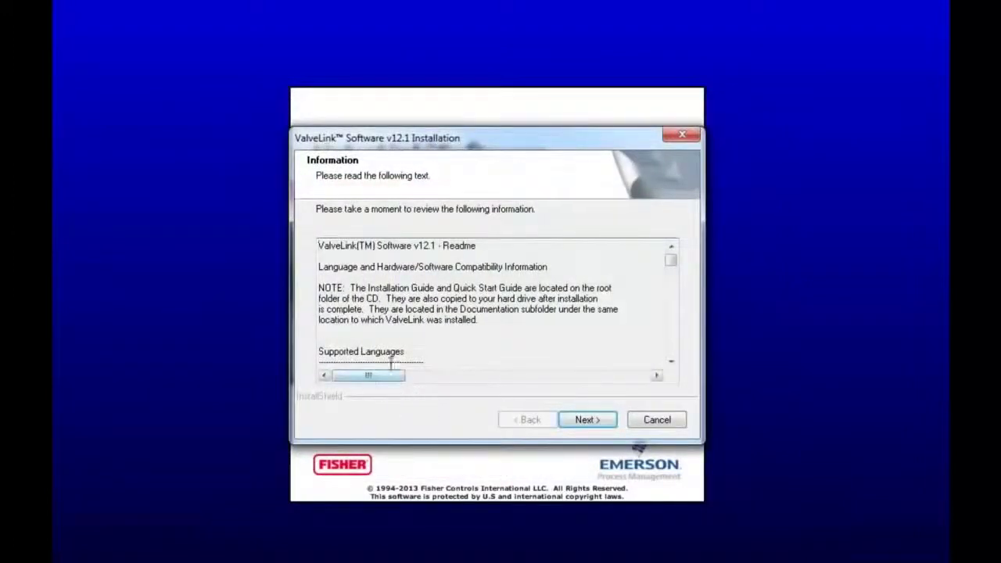
# Step: Scroll through the ValveLink v12.1 readme on the installer's Information page
pyautogui.moveTo(673, 261)
pyautogui.mouseDown()
pyautogui.moveTo(671, 288)
pyautogui.moveTo(666, 251)
pyautogui.mouseUp()
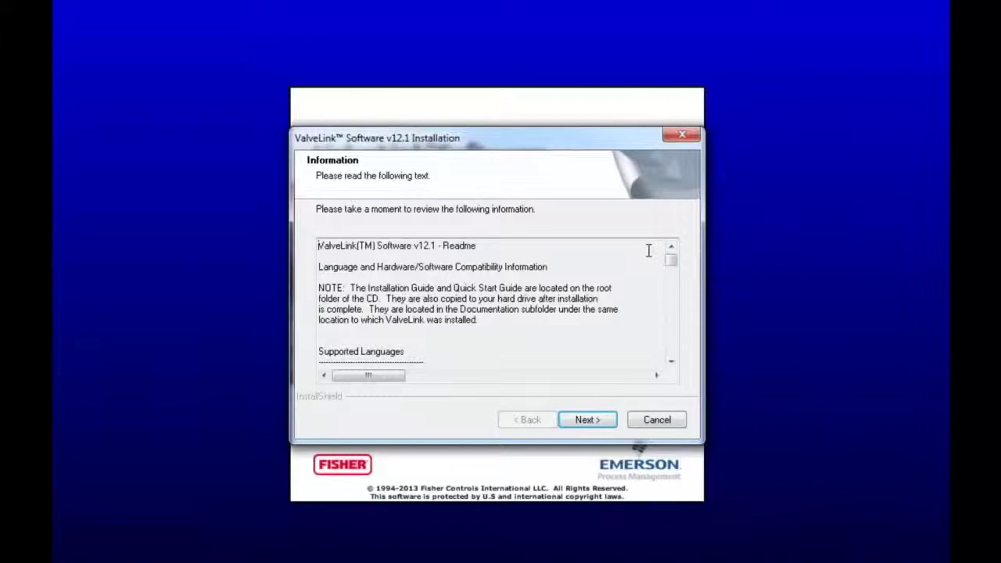
pyautogui.scroll(-5, 649, 250)
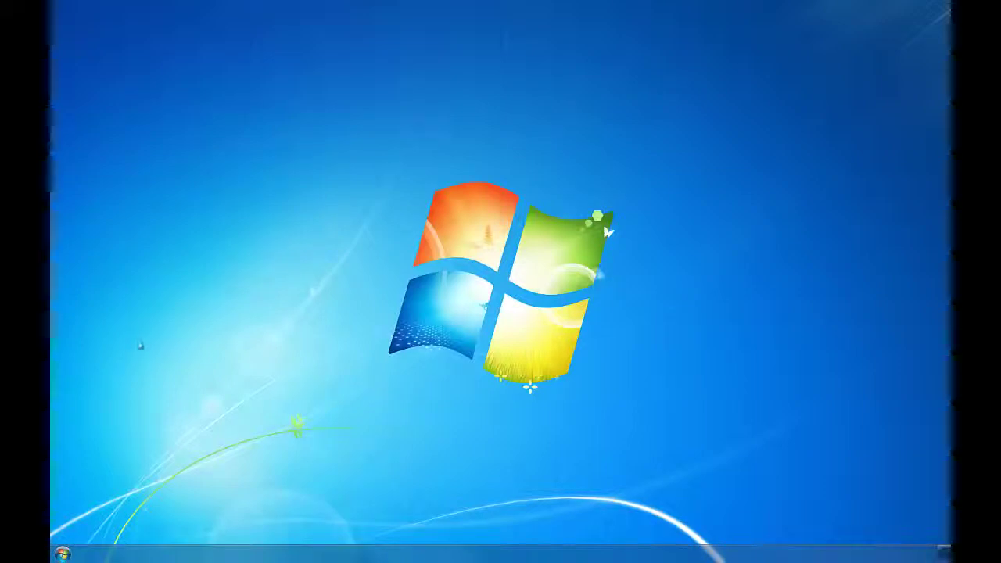
# Step: Launch ValveLink Solo from Start > All Programs > ValveLink
pyautogui.click(63, 554)
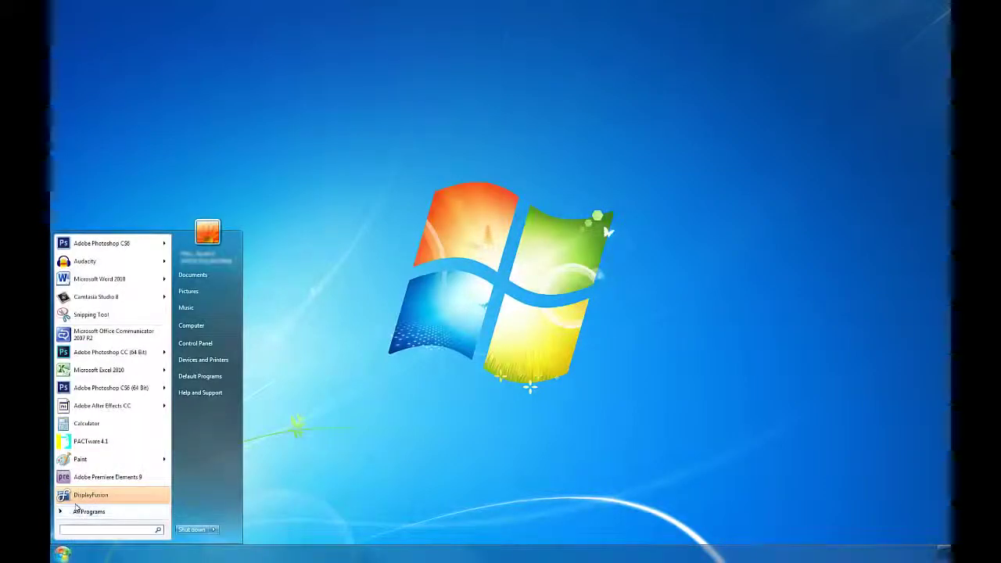
pyautogui.click(117, 514)
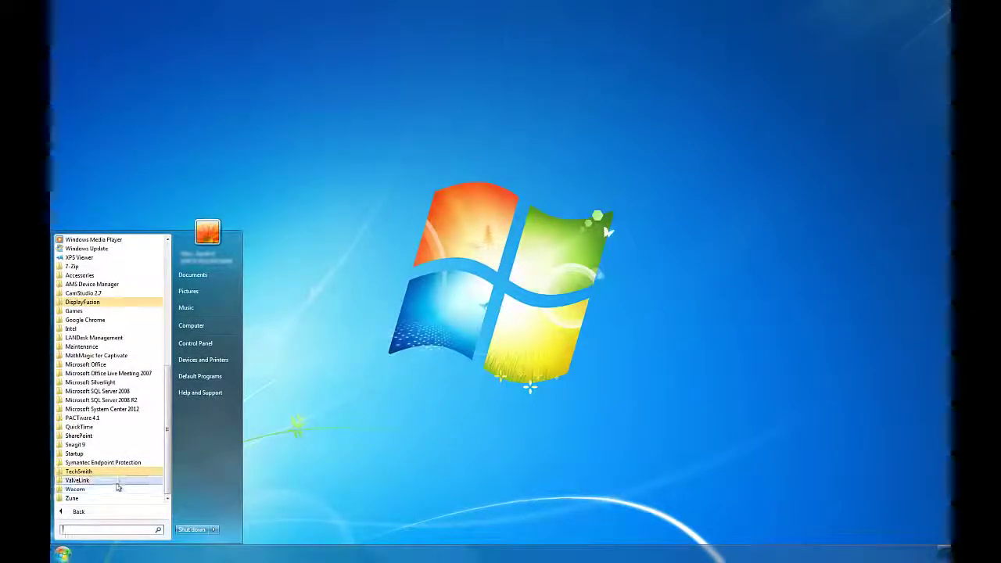
pyautogui.click(117, 488)
pyautogui.click(117, 495)
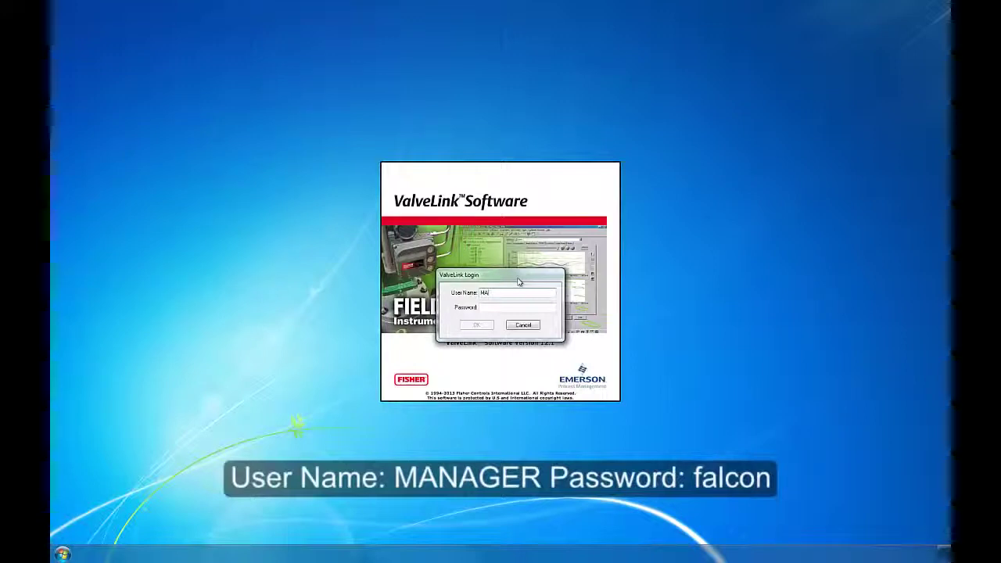
# Step: Log in to ValveLink with the completed user name and the account password
pyautogui.press('Tab')
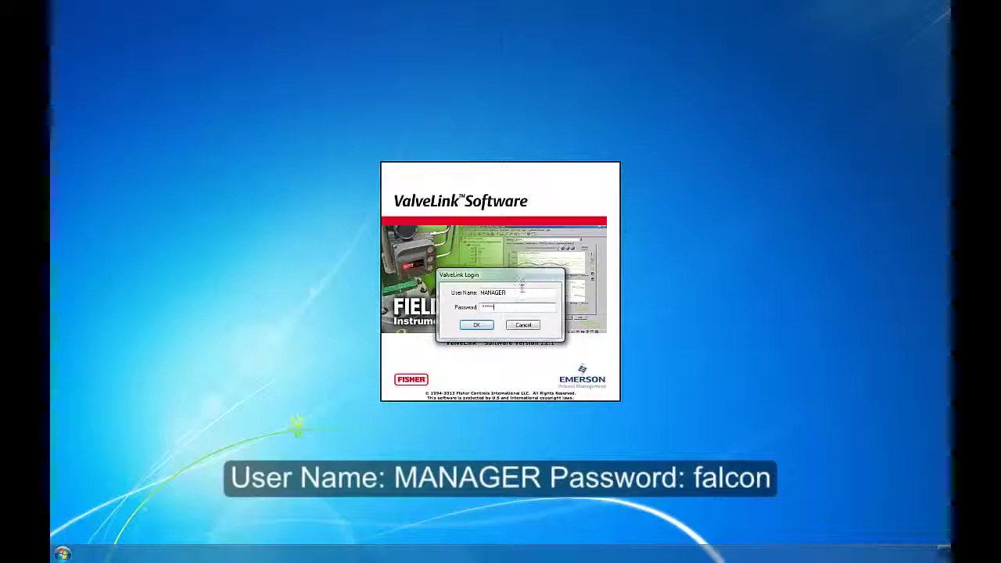
pyautogui.click(477, 324)
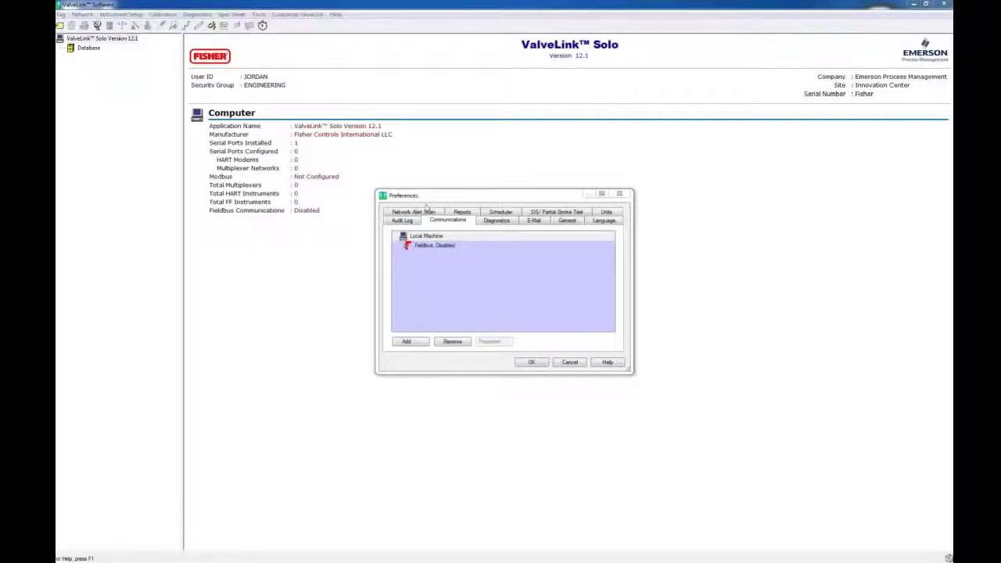
# Step: Close Preferences and create a new security group named ENGINEERING
pyautogui.click(532, 364)
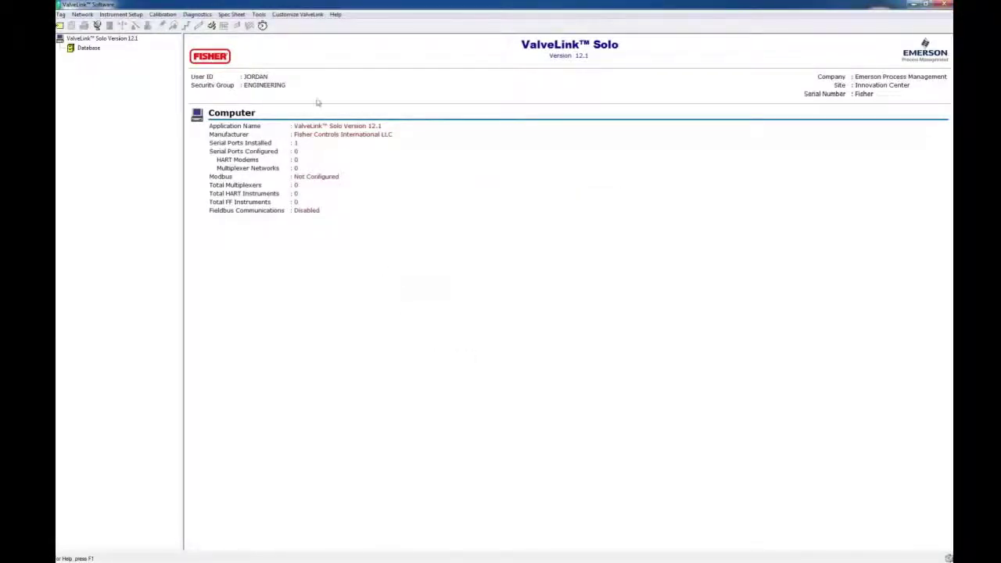
pyautogui.click(294, 16)
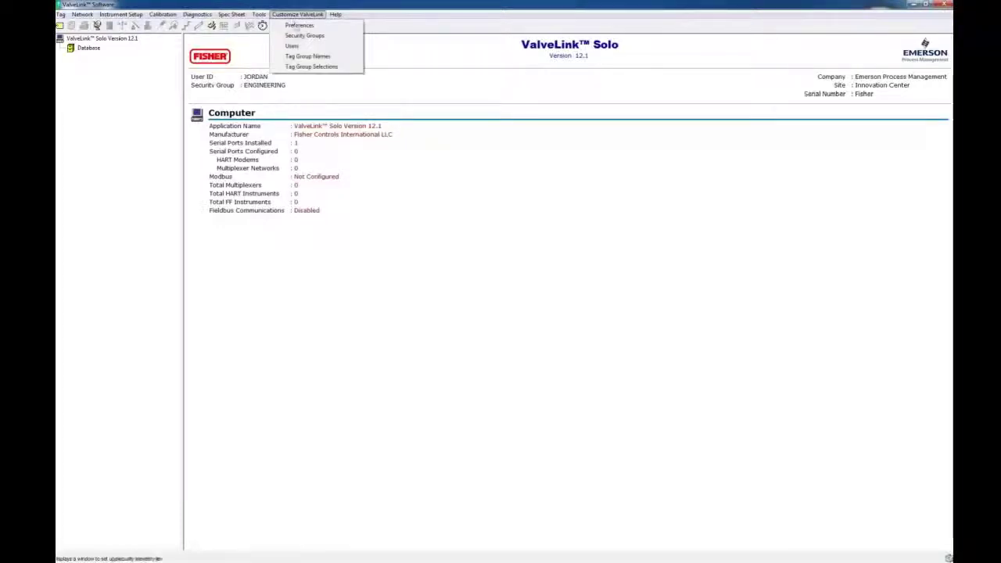
pyautogui.click(301, 36)
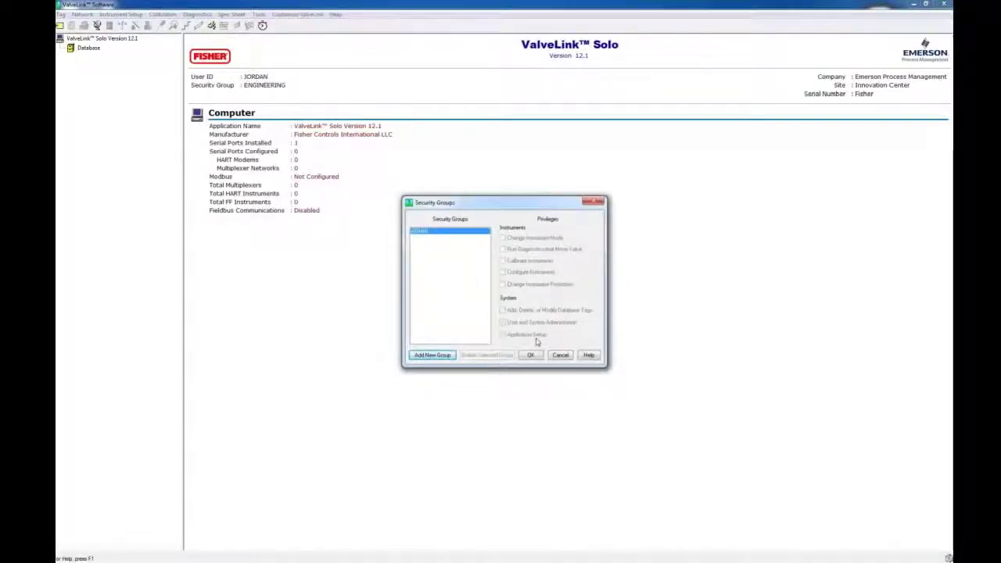
pyautogui.click(432, 356)
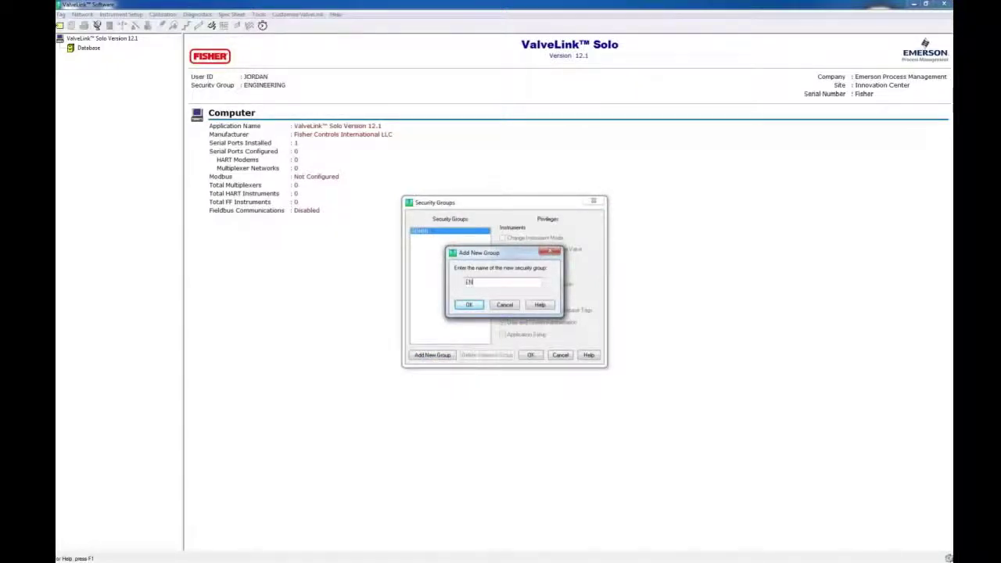
pyautogui.write('ENGINEERING')
pyautogui.press('Return')
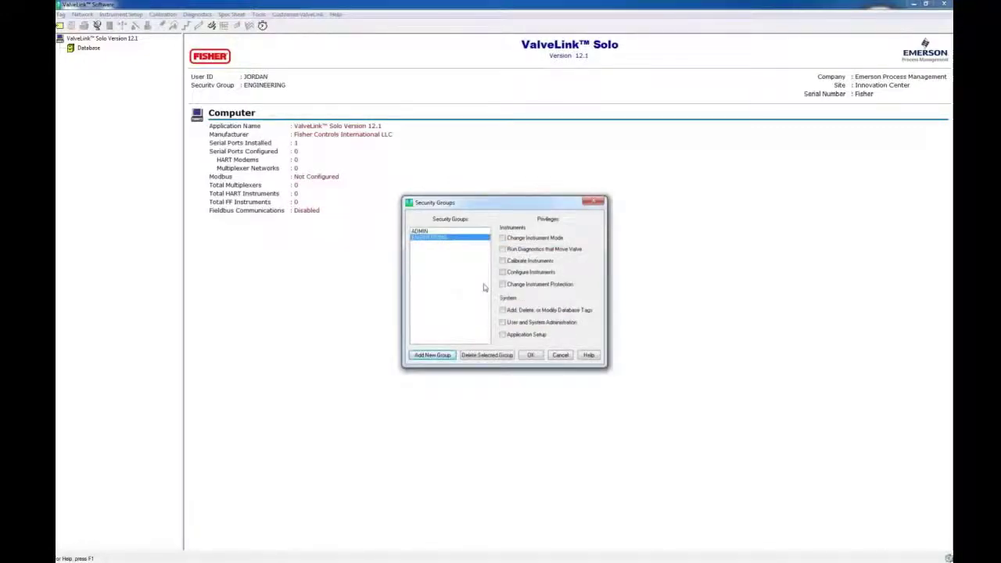
# Step: Grant ENGINEERING all five instrument privileges plus database-tag and user/system administration rights, then save
pyautogui.click(503, 237)
pyautogui.click(503, 249)
pyautogui.click(503, 261)
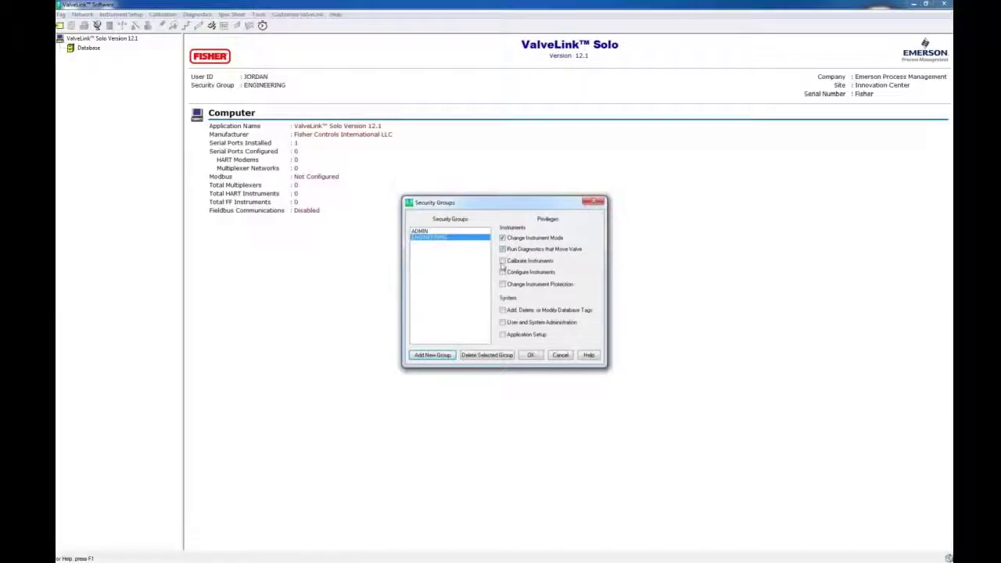
pyautogui.click(502, 271)
pyautogui.click(503, 283)
pyautogui.click(504, 310)
pyautogui.click(505, 322)
pyautogui.click(530, 356)
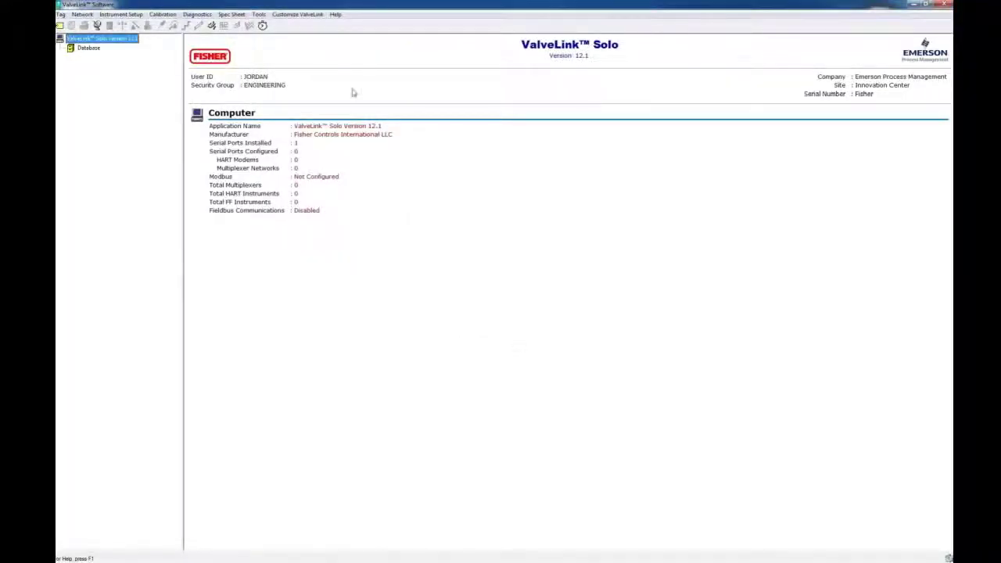
# Step: Add a new user account with its password entered and confirmed
pyautogui.click(296, 15)
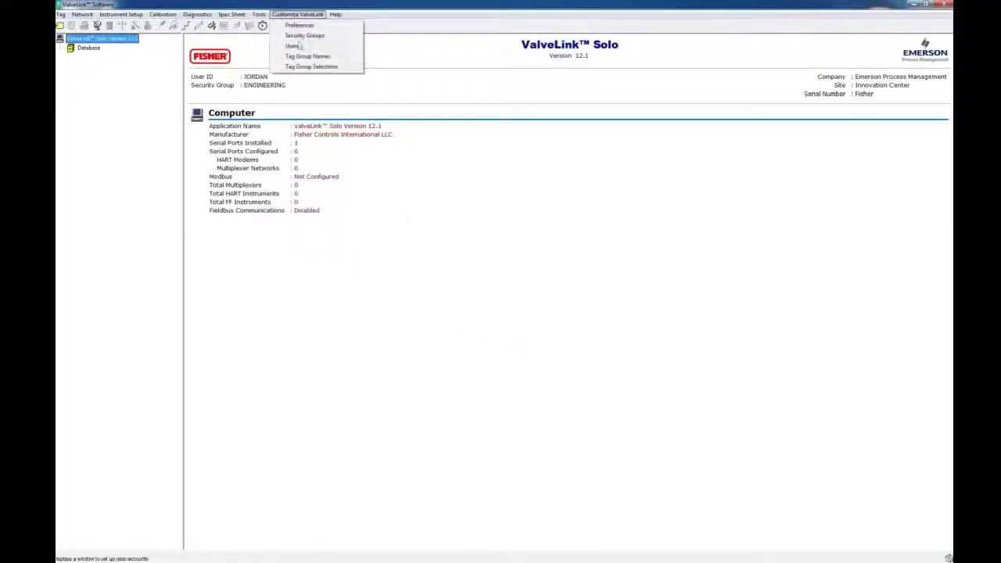
pyautogui.click(292, 45)
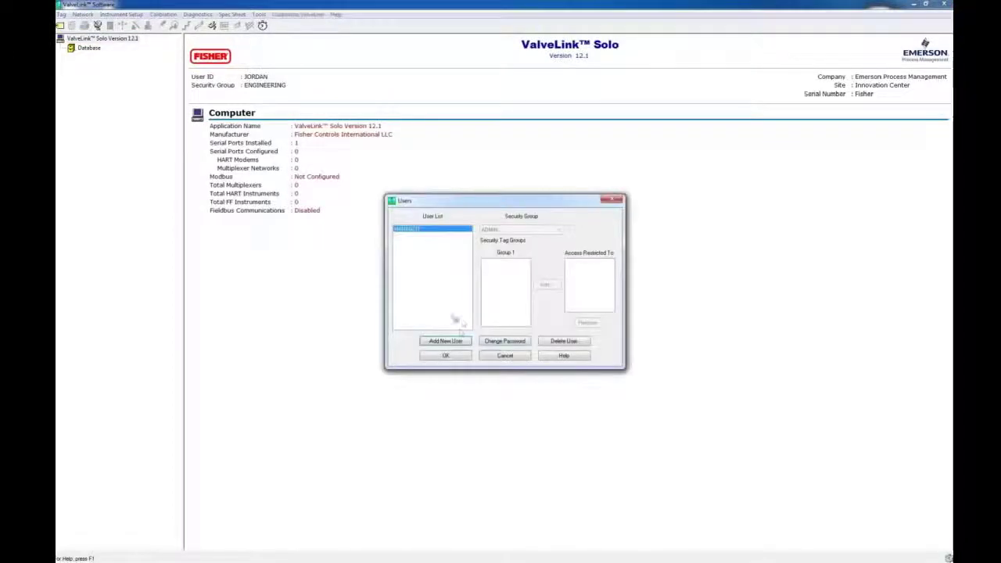
pyautogui.click(446, 341)
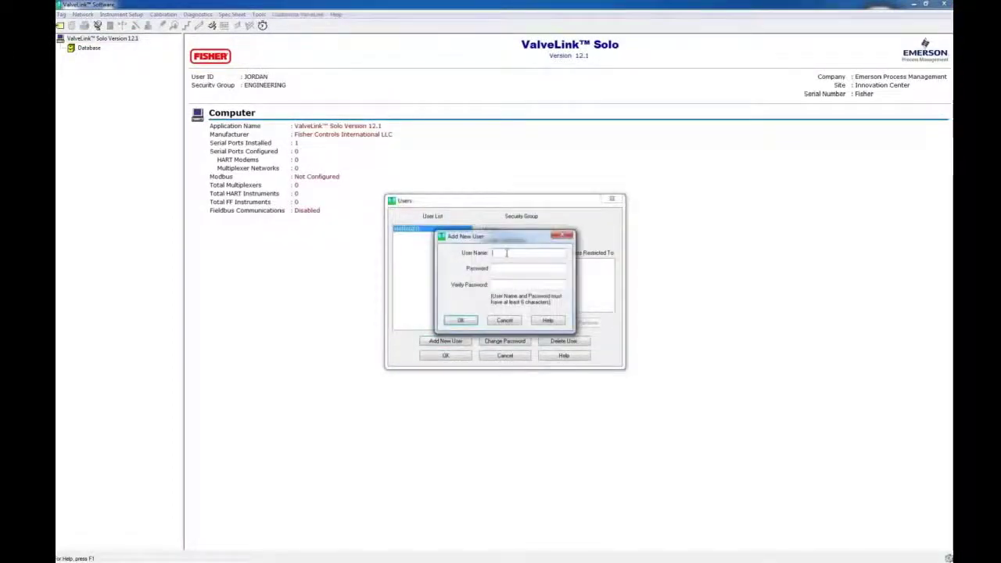
pyautogui.write('JORDAN')
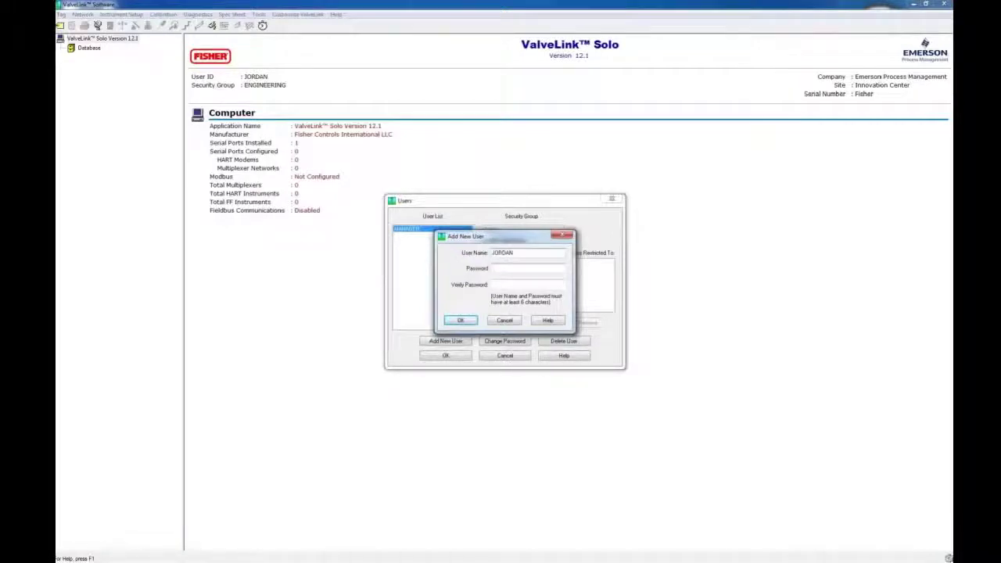
pyautogui.click(527, 284)
pyautogui.click(469, 322)
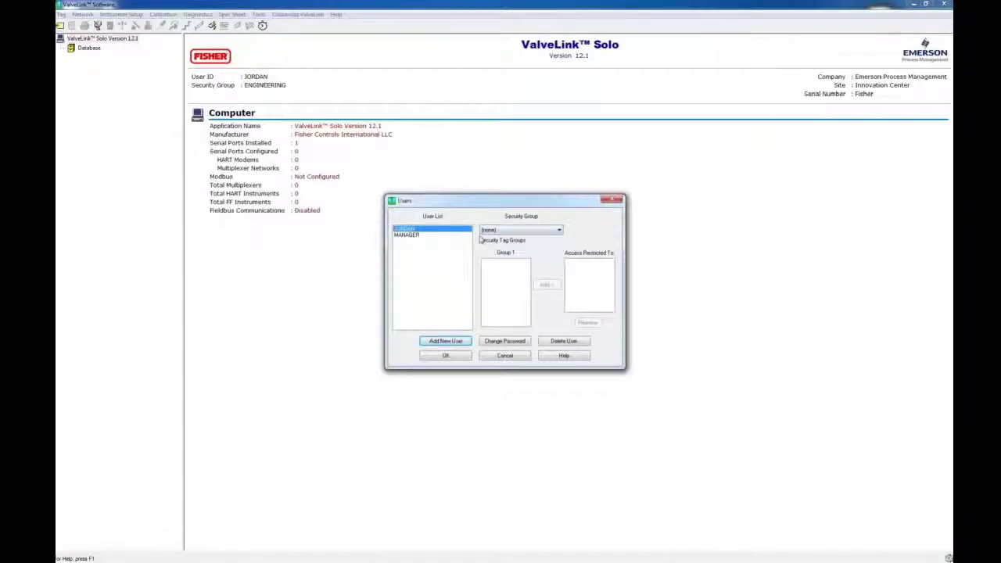
# Step: Assign the new user to the ENGINEERING security group and save
pyautogui.click(520, 230)
pyautogui.click(516, 250)
pyautogui.click(447, 356)
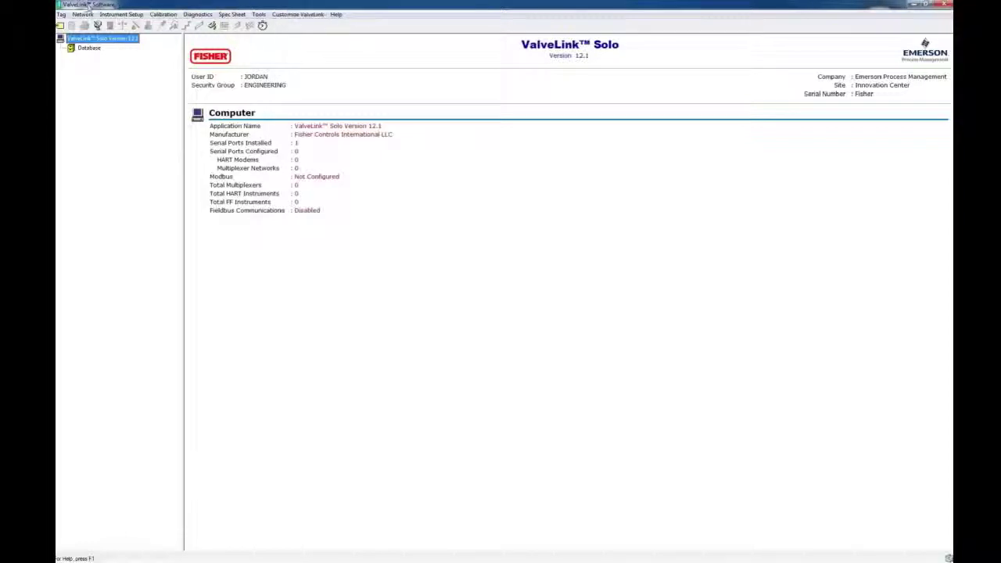
# Step: Log out via Tag > Exit / Log Out, then log back in as the new user
pyautogui.click(61, 15)
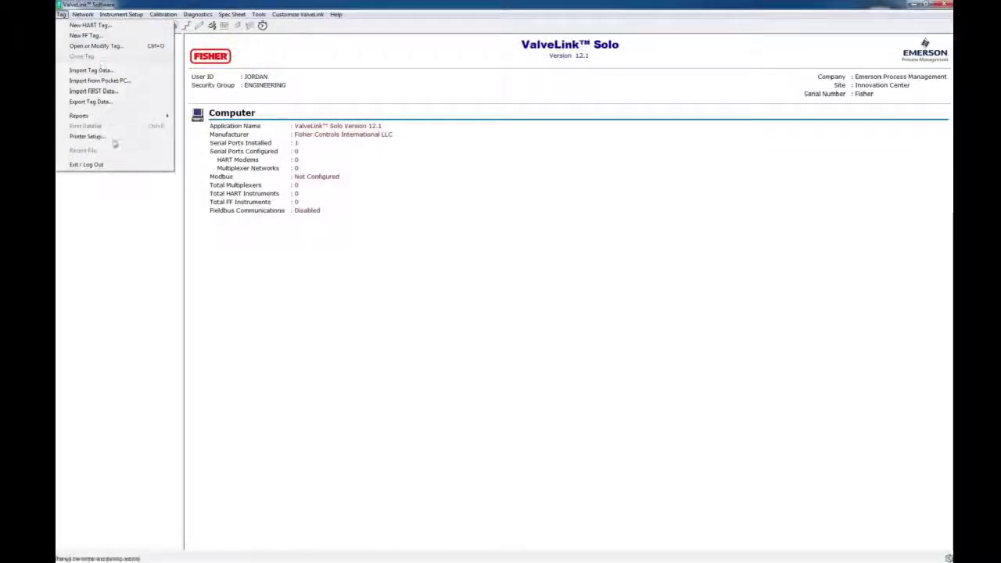
pyautogui.click(86, 164)
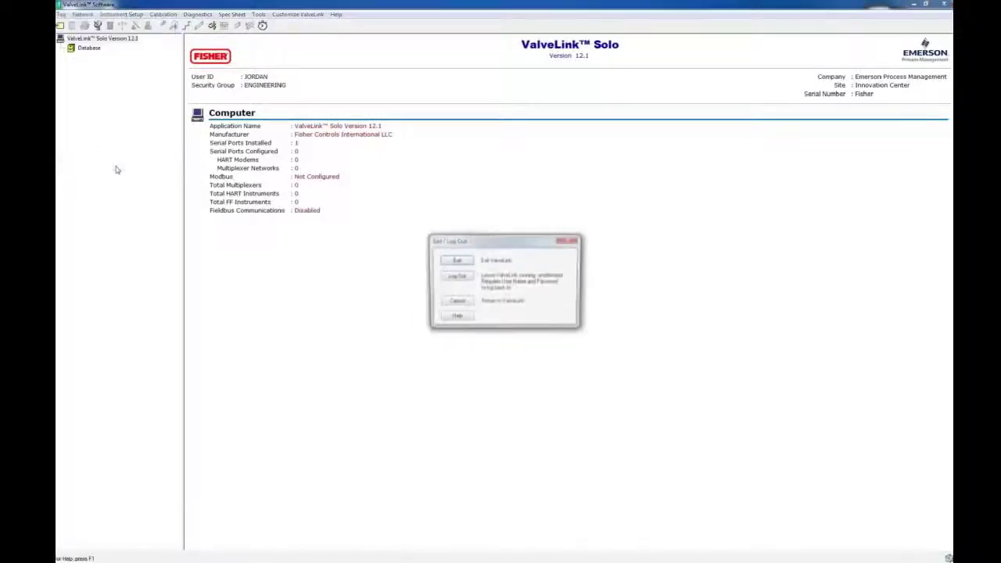
pyautogui.click(456, 279)
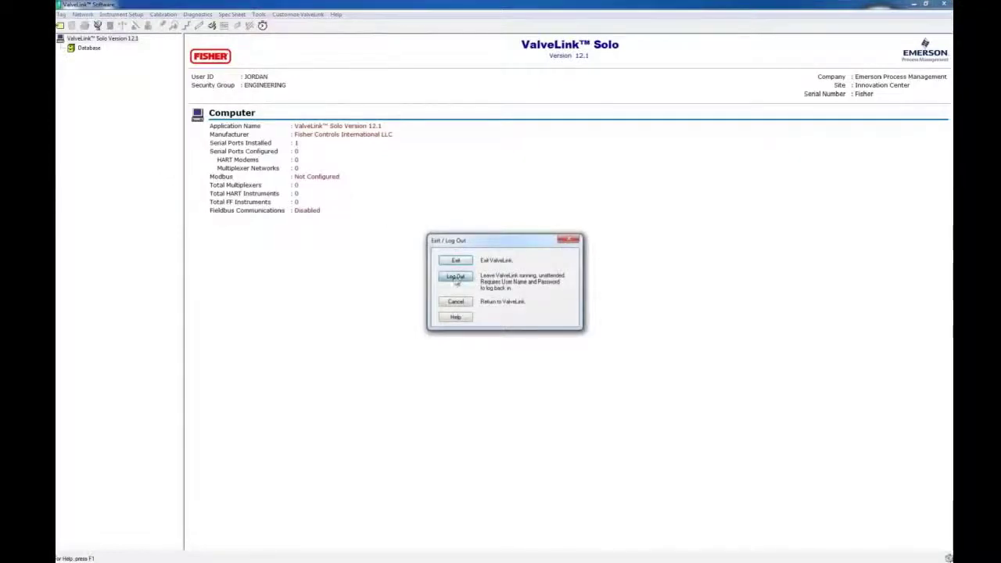
pyautogui.click(475, 266)
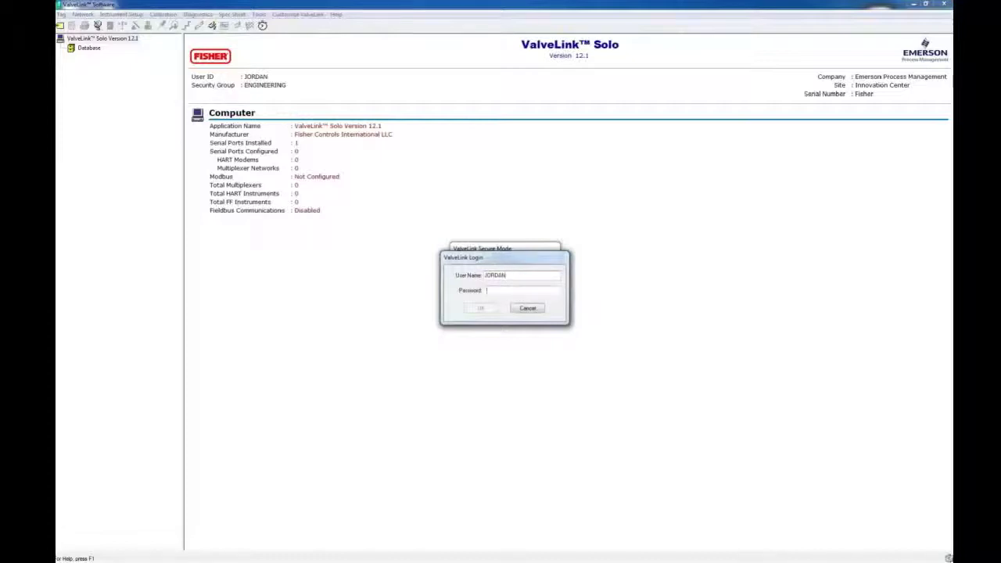
pyautogui.write('**')
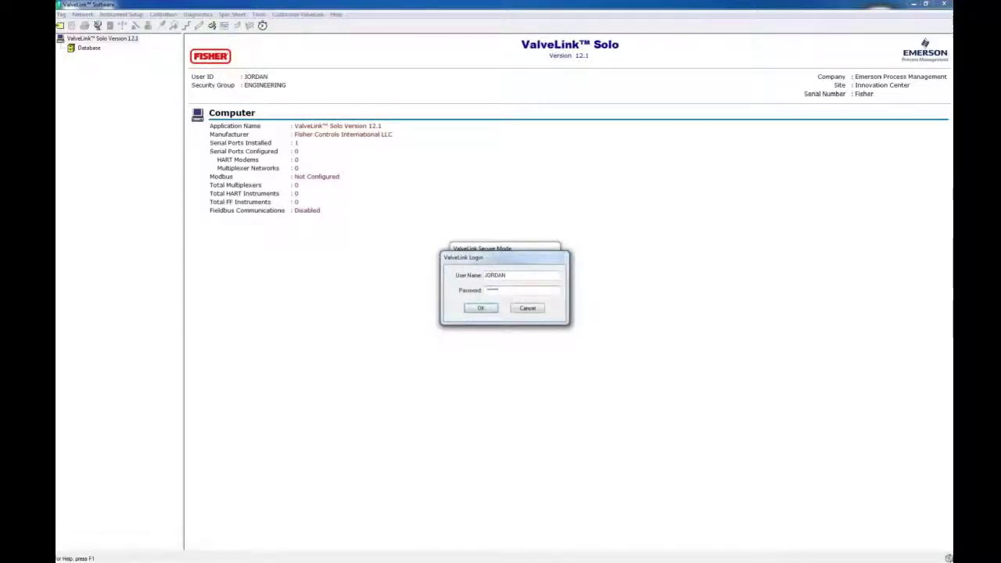
pyautogui.press('Return')
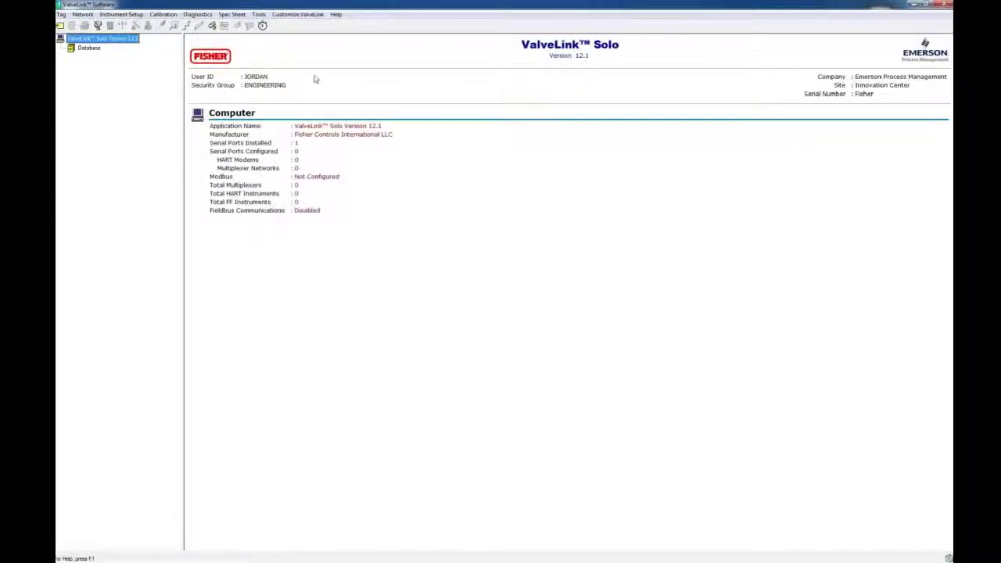
# Step: In Preferences > Communications, open and accept the Fieldbus properties
pyautogui.click(305, 14)
pyautogui.click(287, 22)
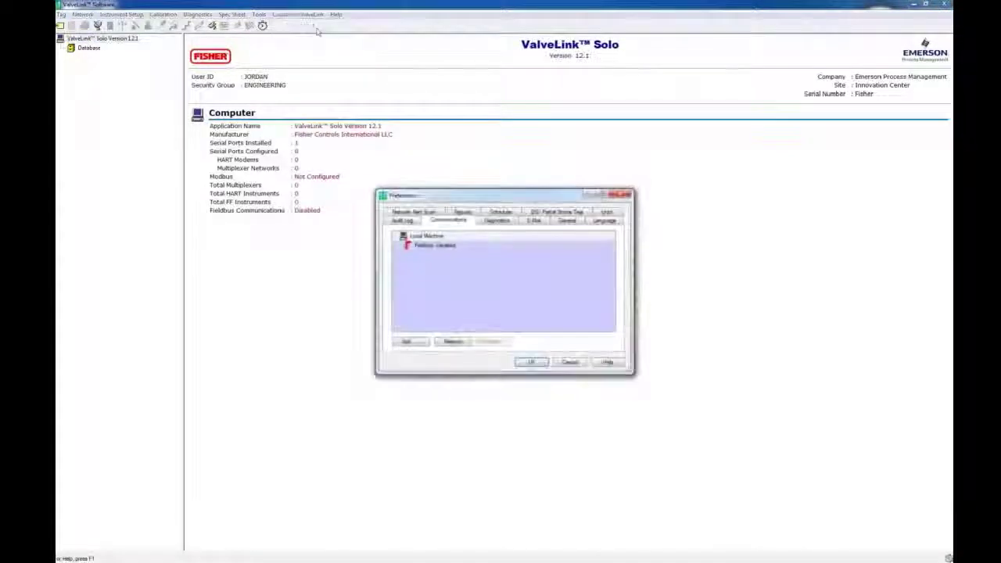
pyautogui.click(435, 248)
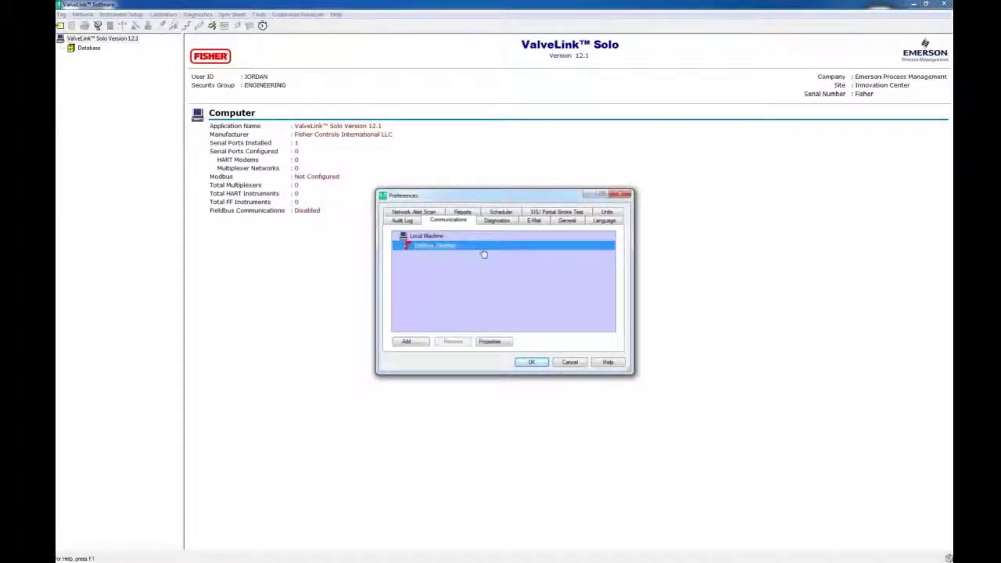
pyautogui.click(490, 342)
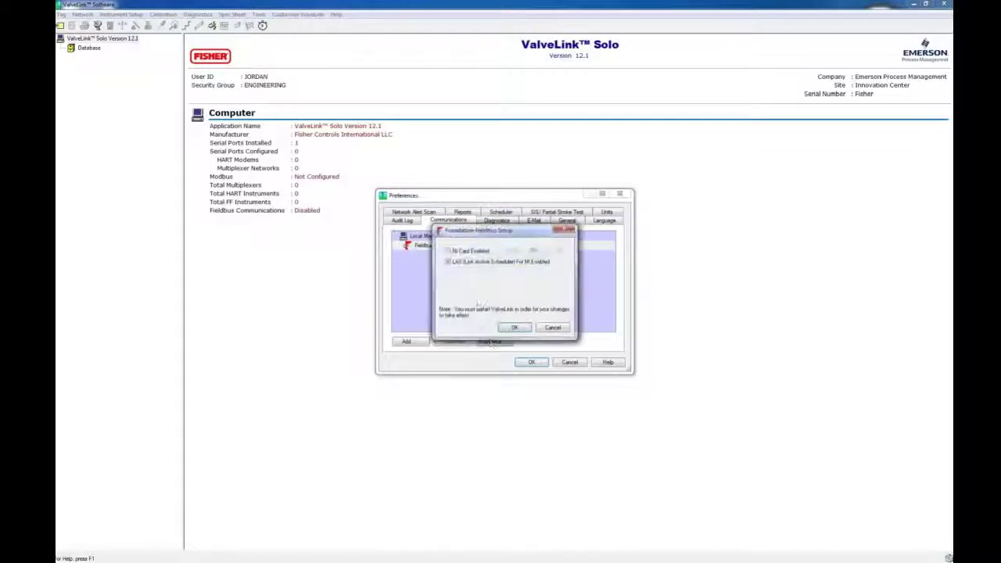
pyautogui.click(517, 327)
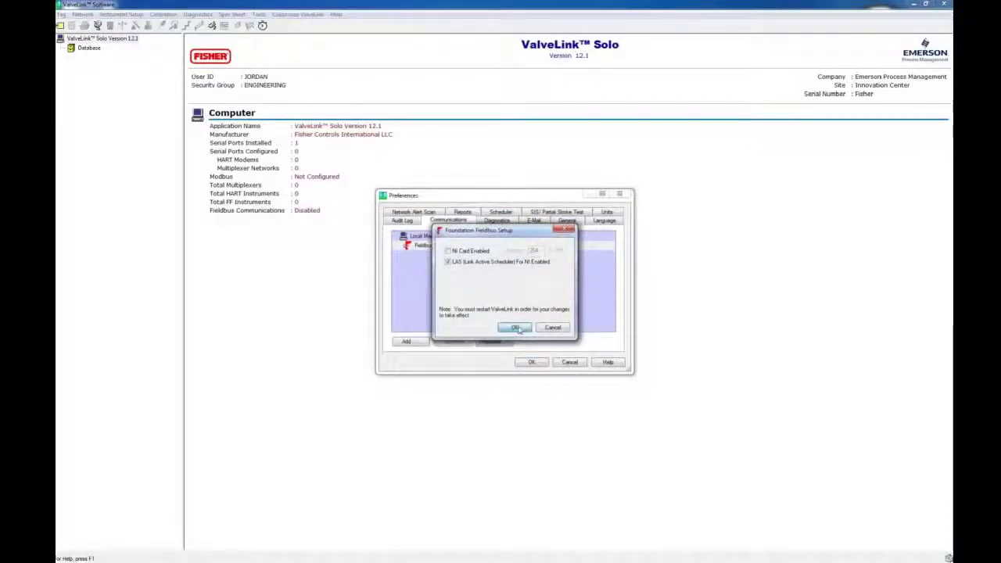
# Step: Add a HART modem on COM1 at 1200 baud as Secondary Master and save
pyautogui.click(408, 342)
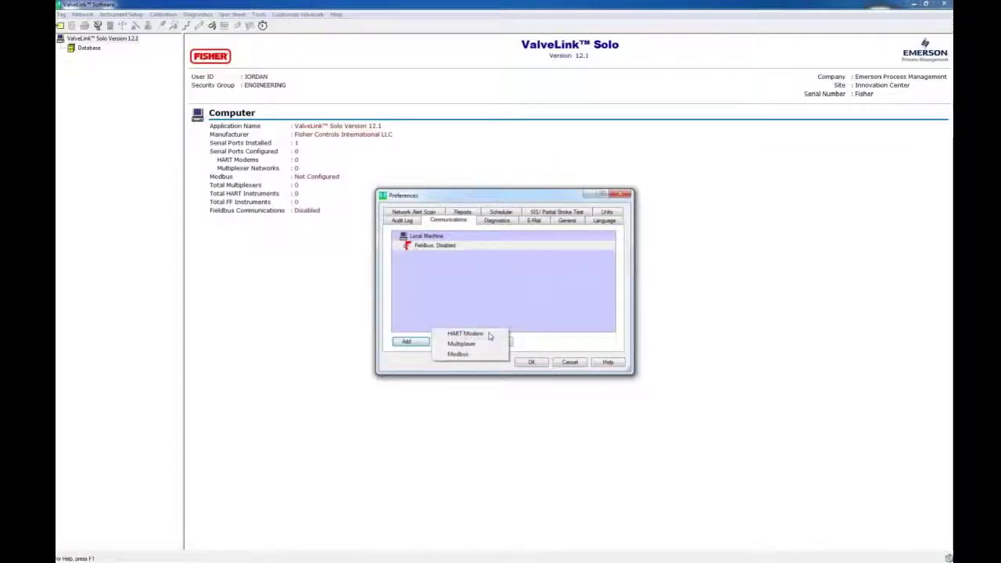
pyautogui.click(487, 335)
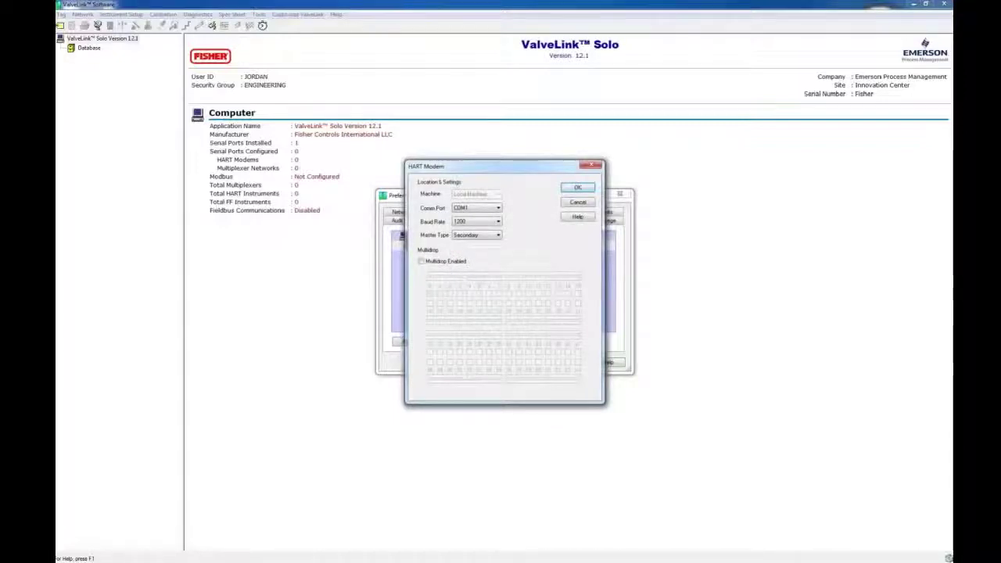
pyautogui.click(576, 189)
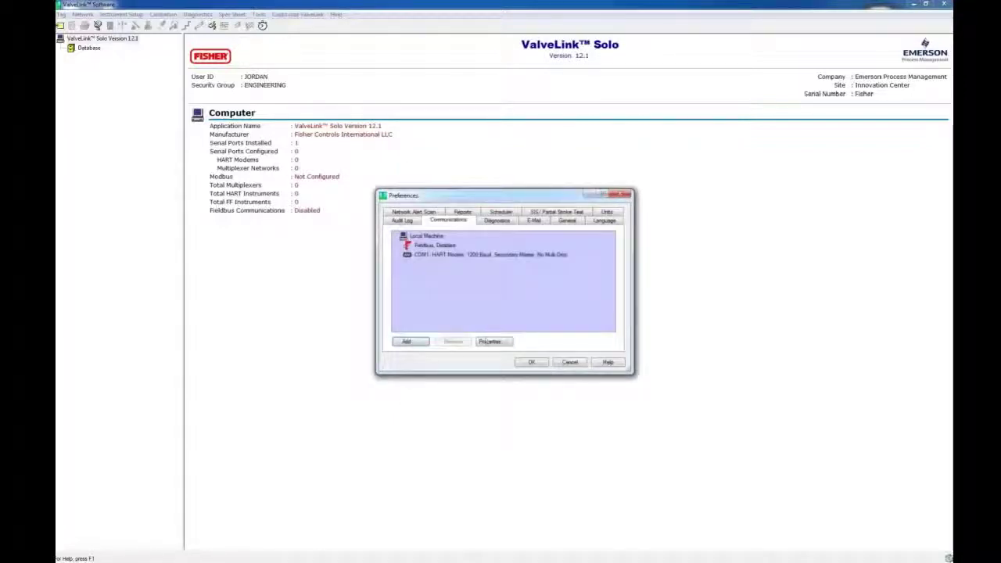
pyautogui.click(469, 255)
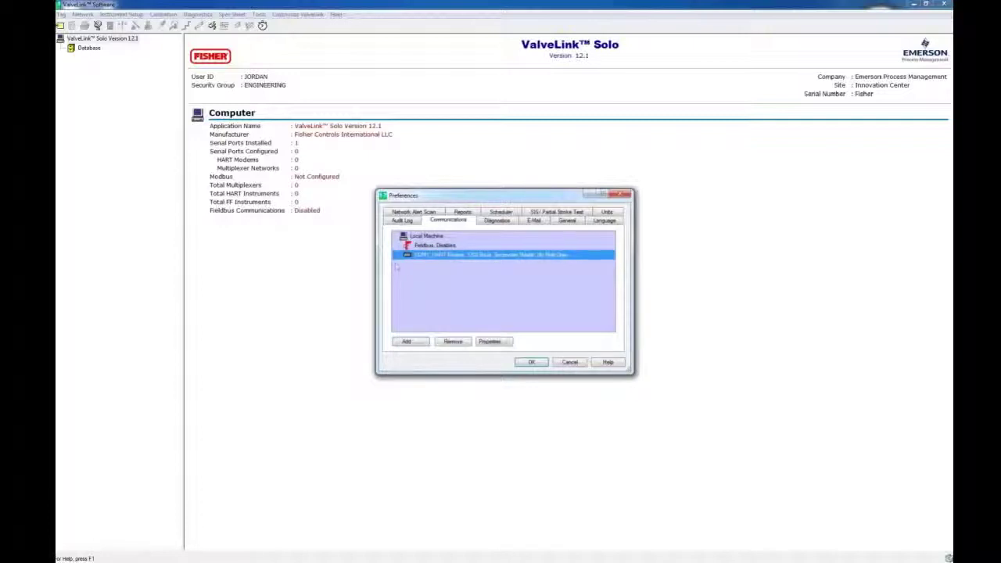
pyautogui.click(532, 362)
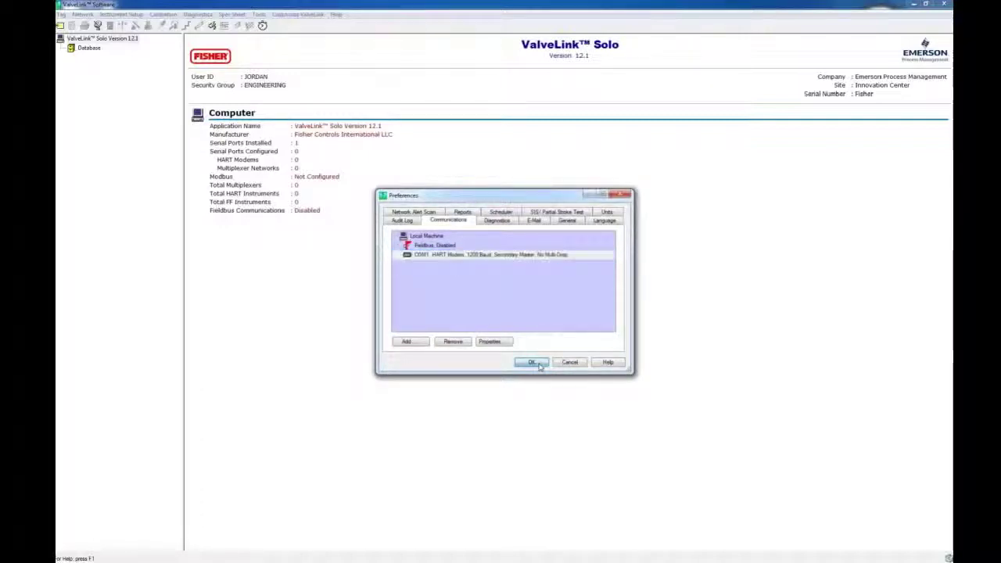